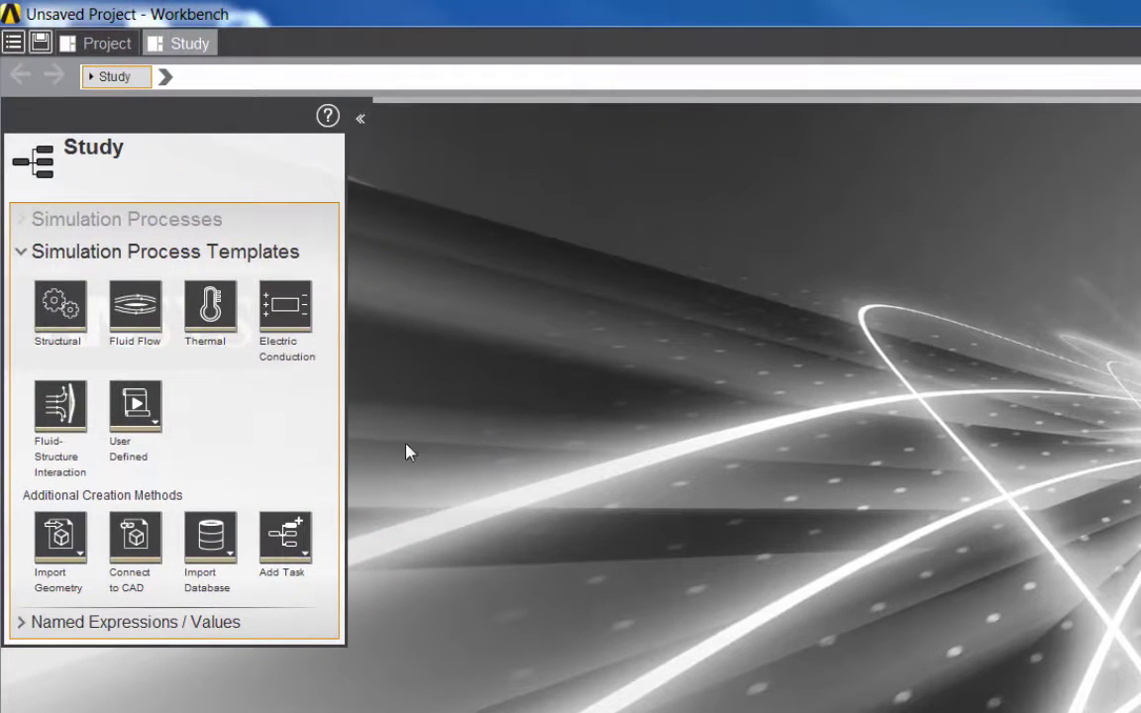
- Create a simulation process from the 'Electric conduction, thermal, and structural' template
{"action": "left_click", "coordinate": [284, 323]}
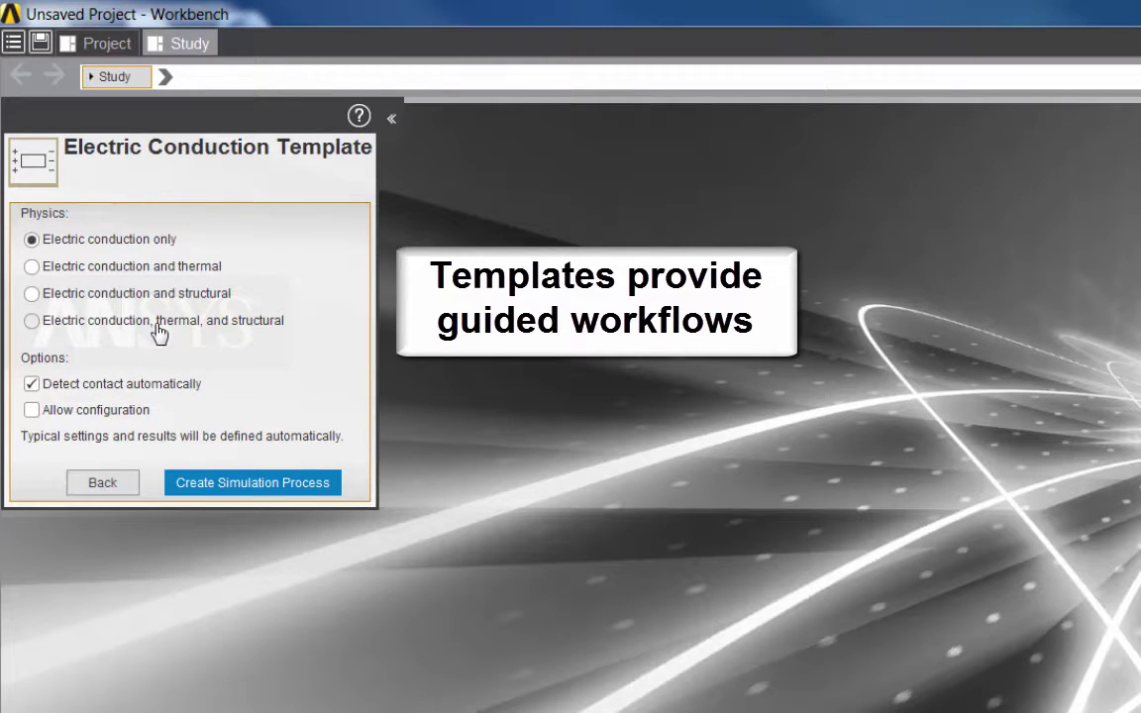
{"action": "left_click", "coordinate": [127, 327]}
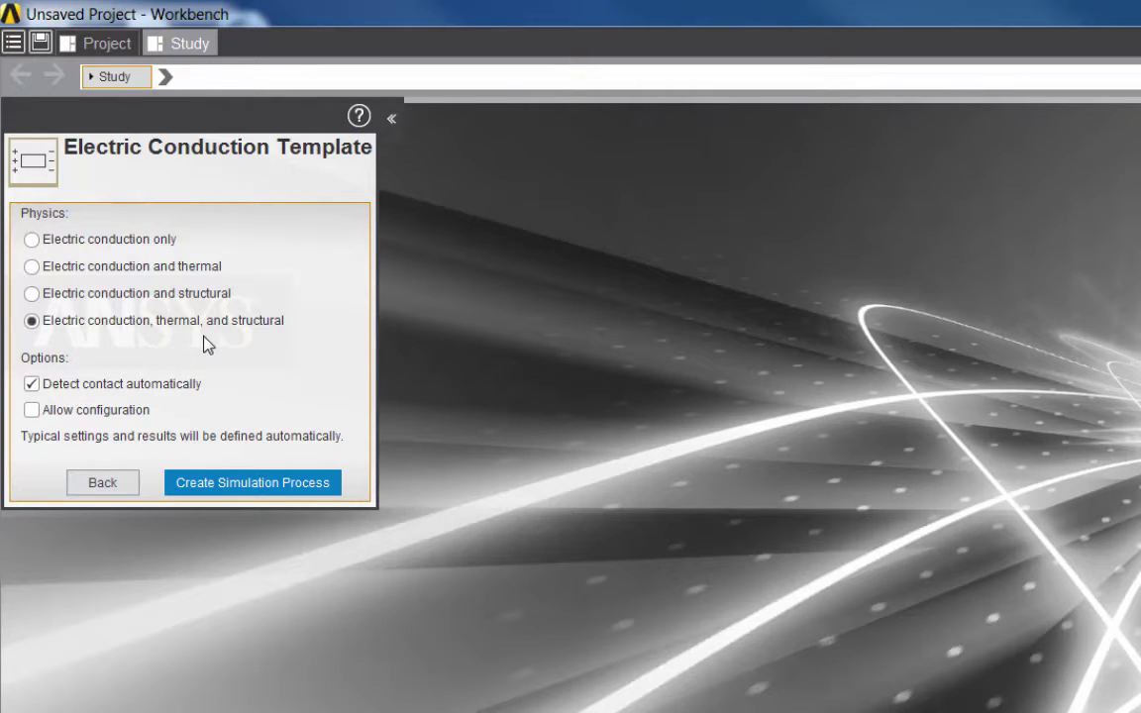
{"action": "left_click", "coordinate": [290, 486]}
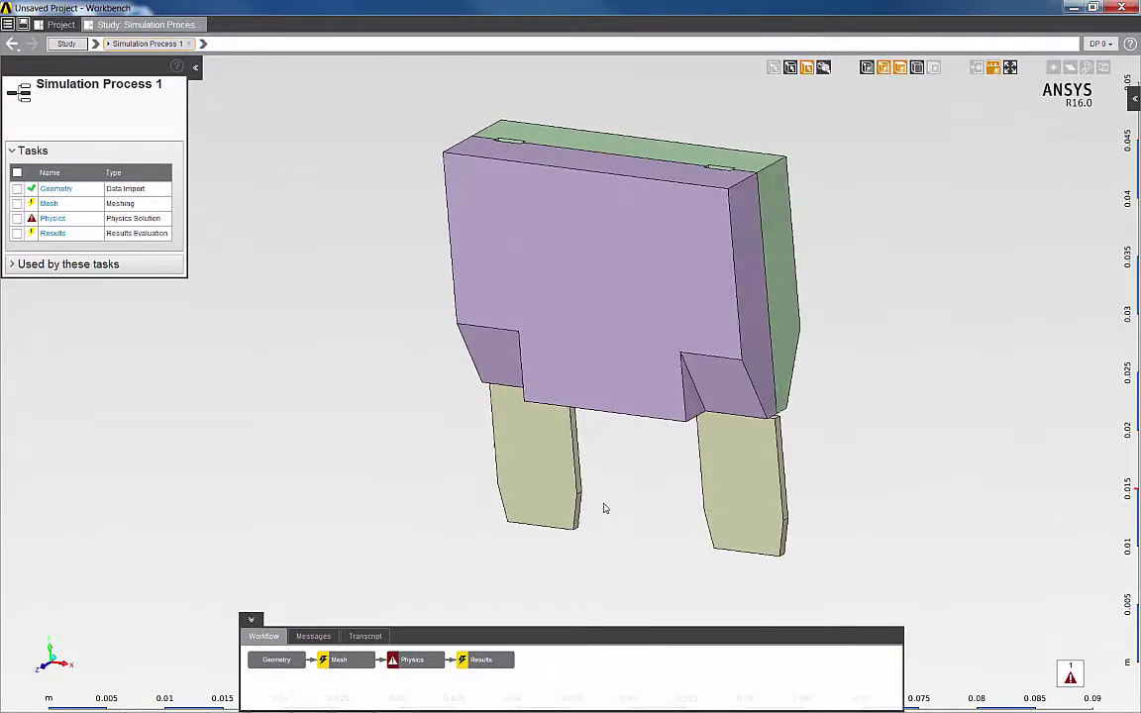
- Make the fuse see-through and orbit it to face the front
{"action": "mouse_move", "coordinate": [604, 508]}
{"action": "middle_mouse_down"}
{"action": "mouse_move", "coordinate": [369, 520]}
{"action": "mouse_move", "coordinate": [608, 499]}
{"action": "middle_mouse_up"}
{"action": "left_click", "coordinate": [740, 476]}
{"action": "left_click", "coordinate": [823, 345]}
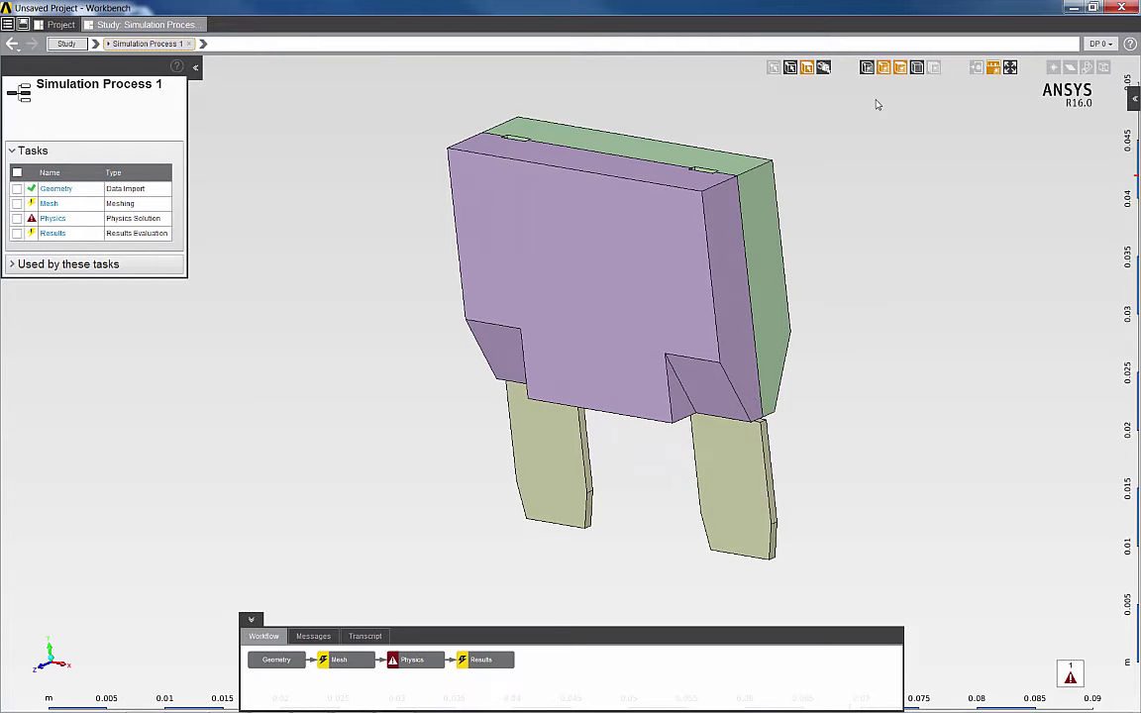
{"action": "left_click", "coordinate": [918, 69]}
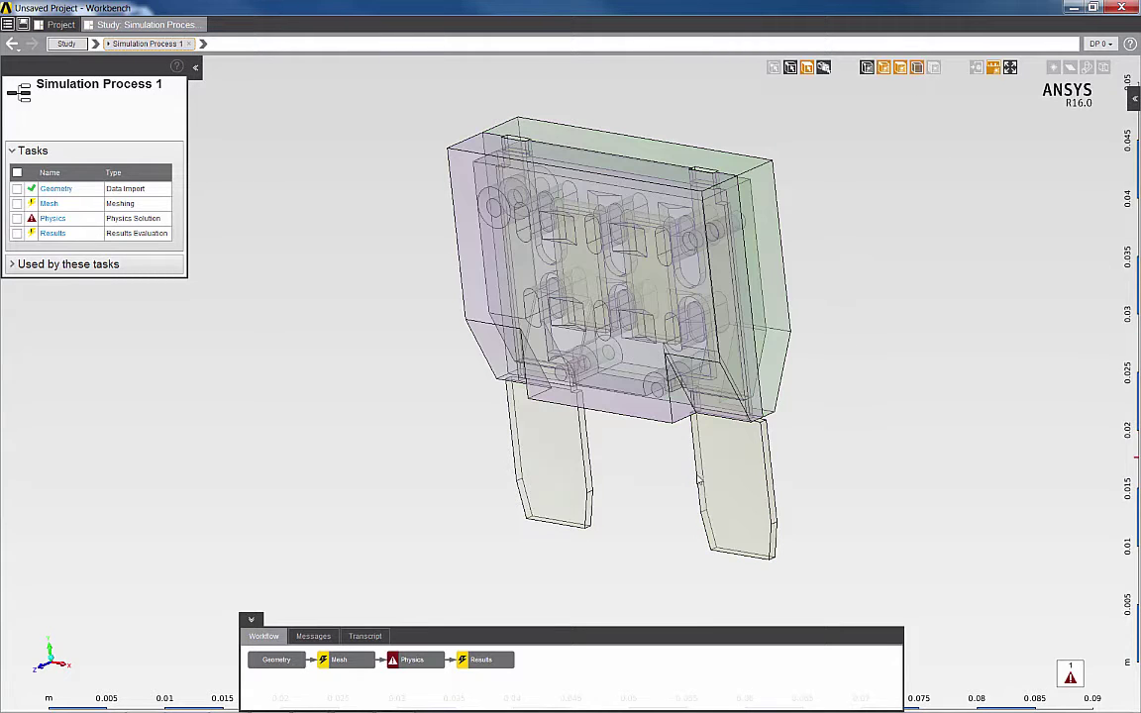
{"action": "mouse_move", "coordinate": [431, 514]}
{"action": "middle_mouse_down"}
{"action": "mouse_move", "coordinate": [632, 512]}
{"action": "mouse_move", "coordinate": [474, 512]}
{"action": "middle_mouse_up"}
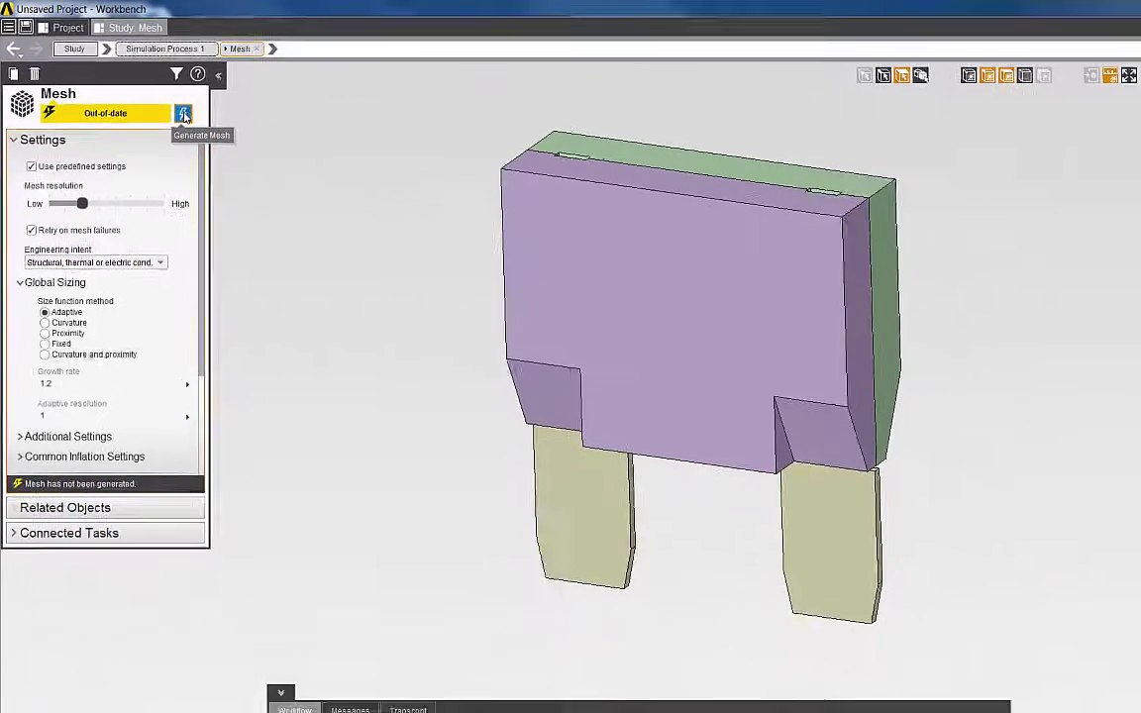
- Generate the triangular mesh for all fuse bodies
{"action": "left_click", "coordinate": [236, 146]}
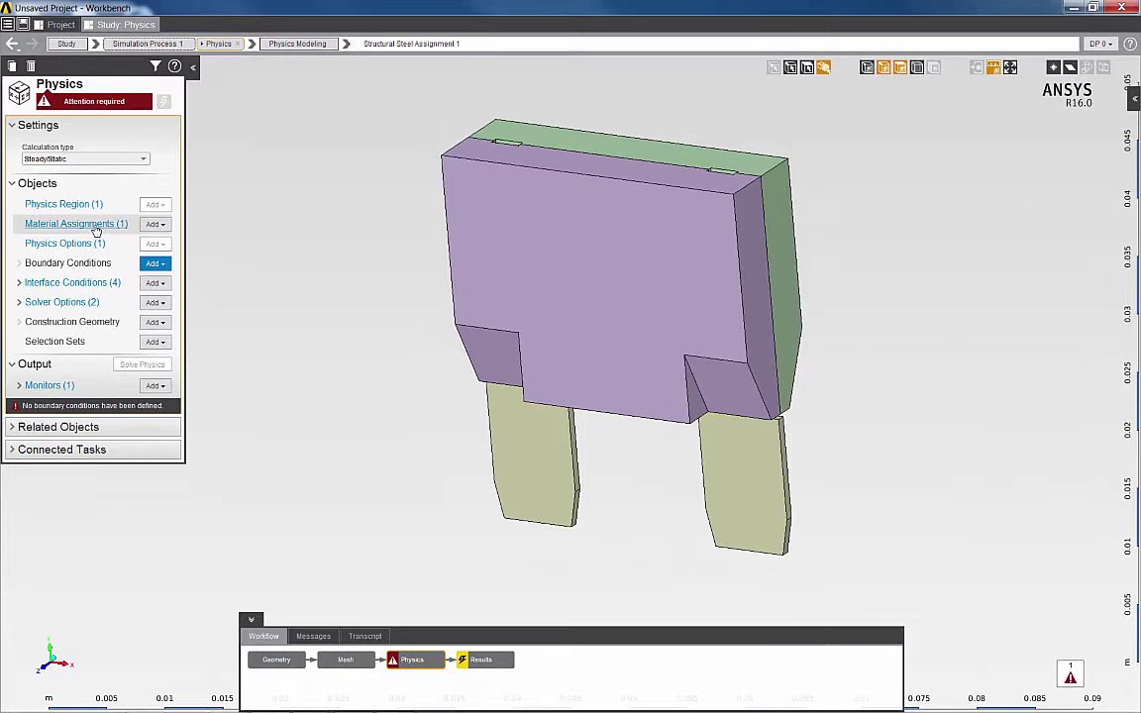
- Assign Aluminum Alloy to the inner conductor body and view its resistivity-versus-temperature table
{"action": "left_click", "coordinate": [95, 226]}
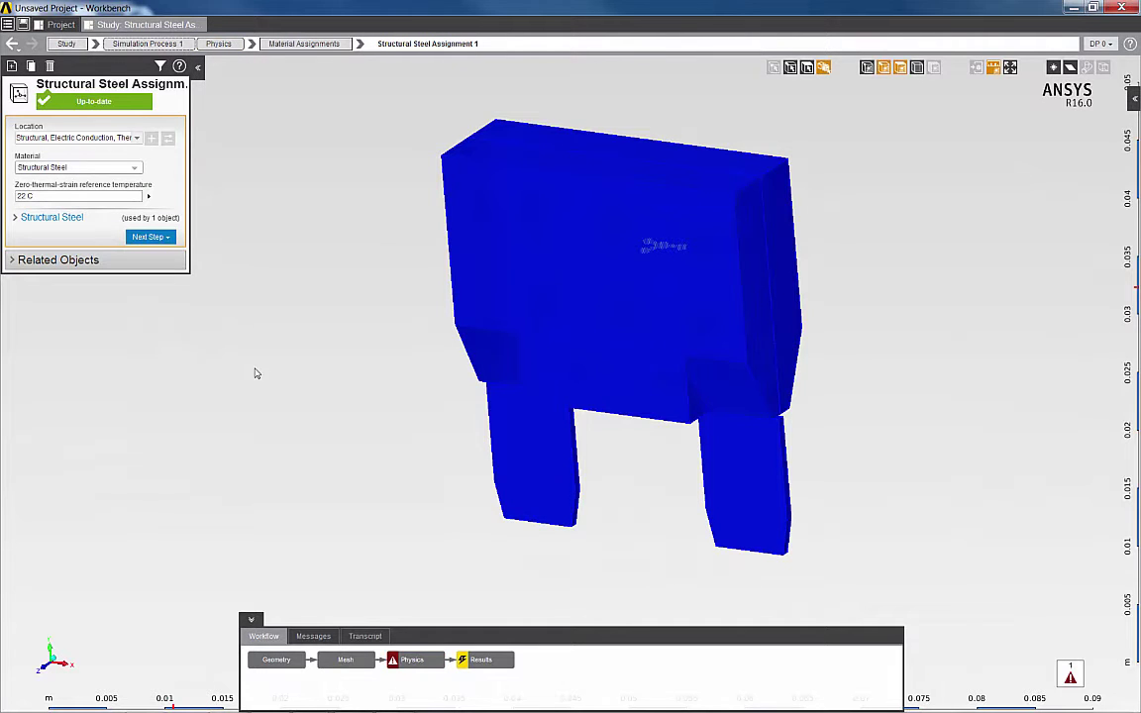
{"action": "left_click", "coordinate": [515, 470]}
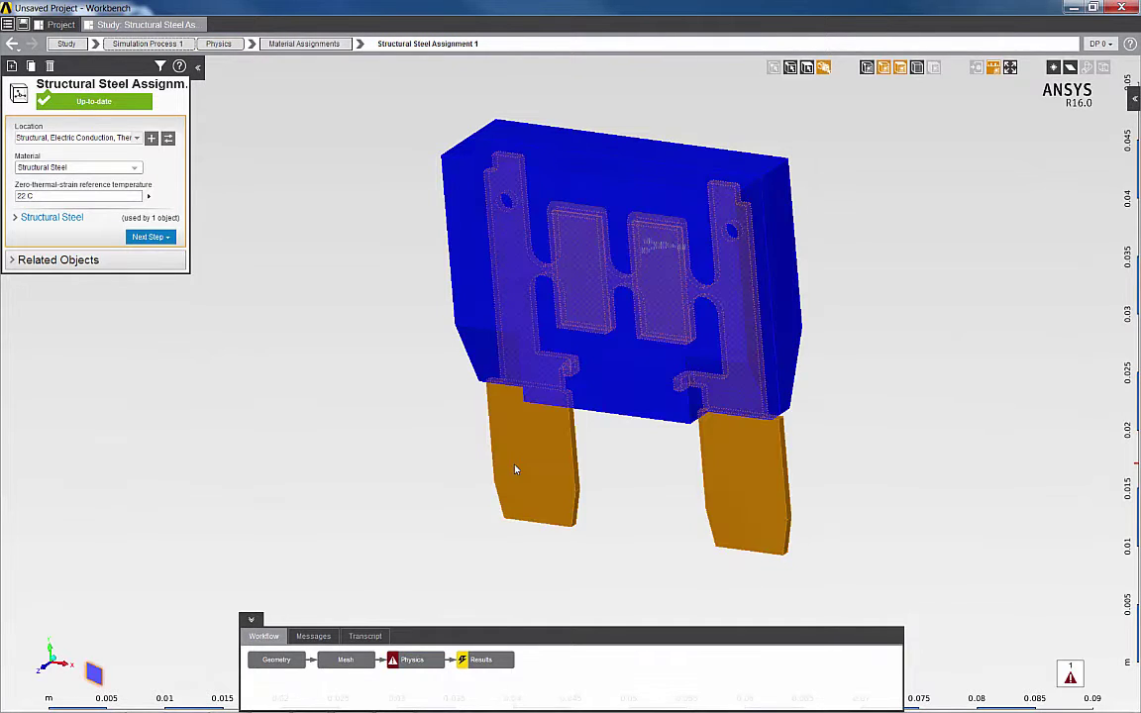
{"action": "left_click", "coordinate": [167, 139]}
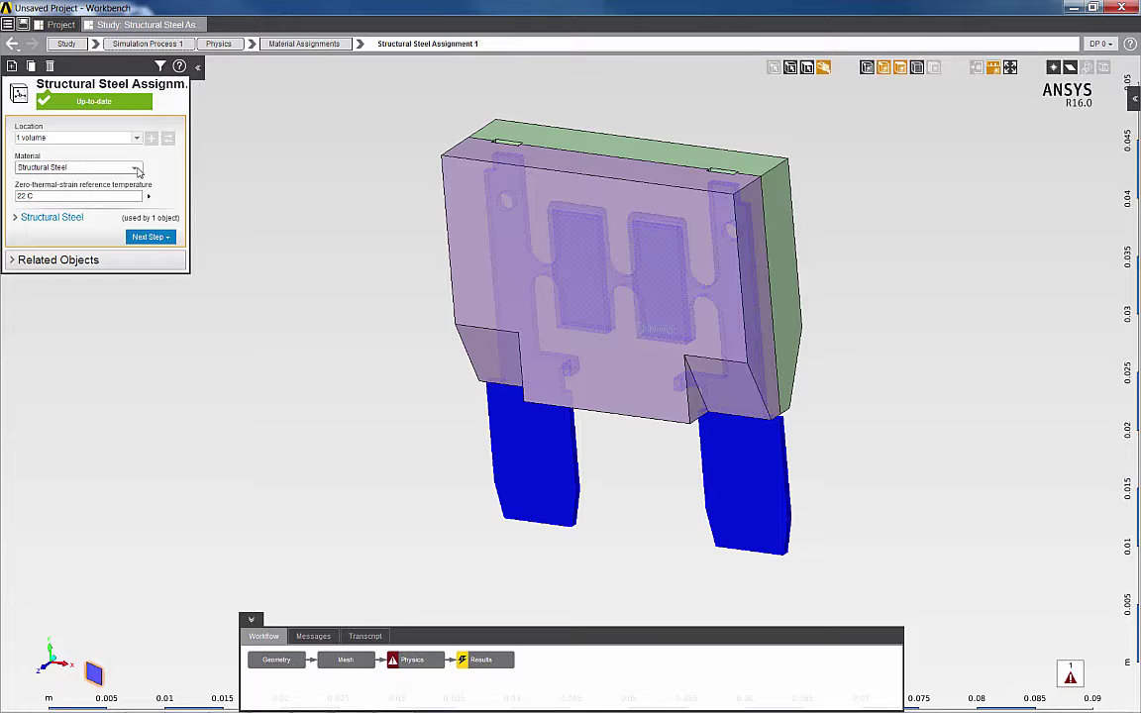
{"action": "left_click", "coordinate": [136, 169]}
{"action": "left_click", "coordinate": [127, 200]}
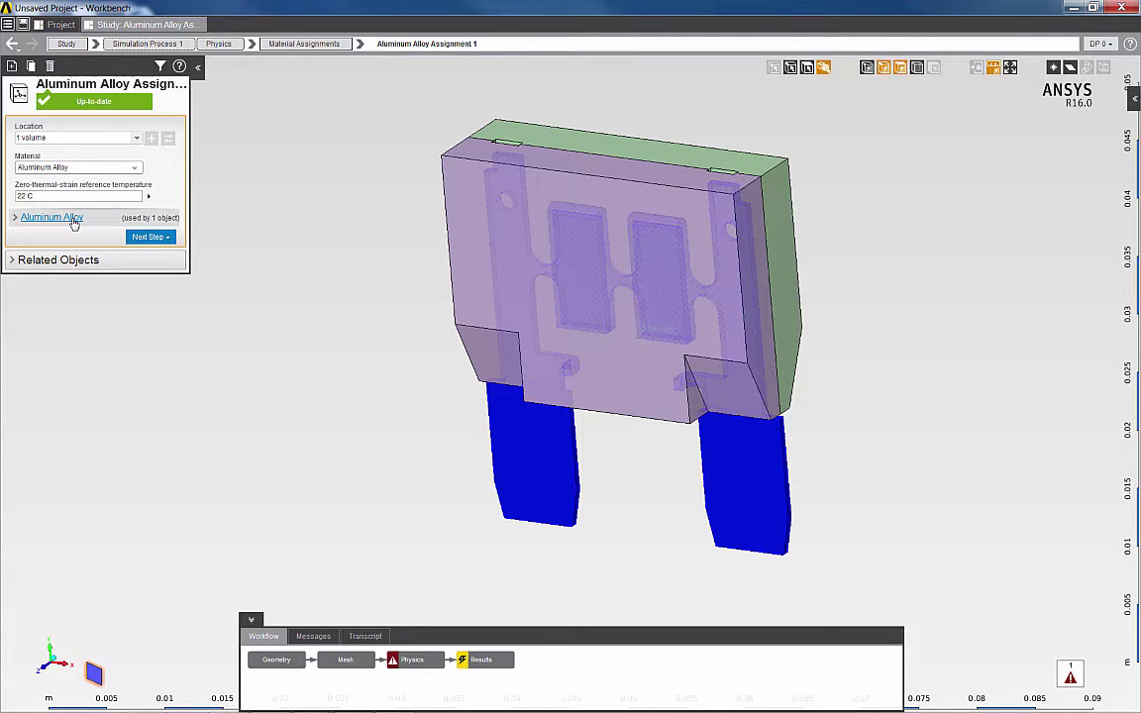
{"action": "left_click", "coordinate": [51, 216]}
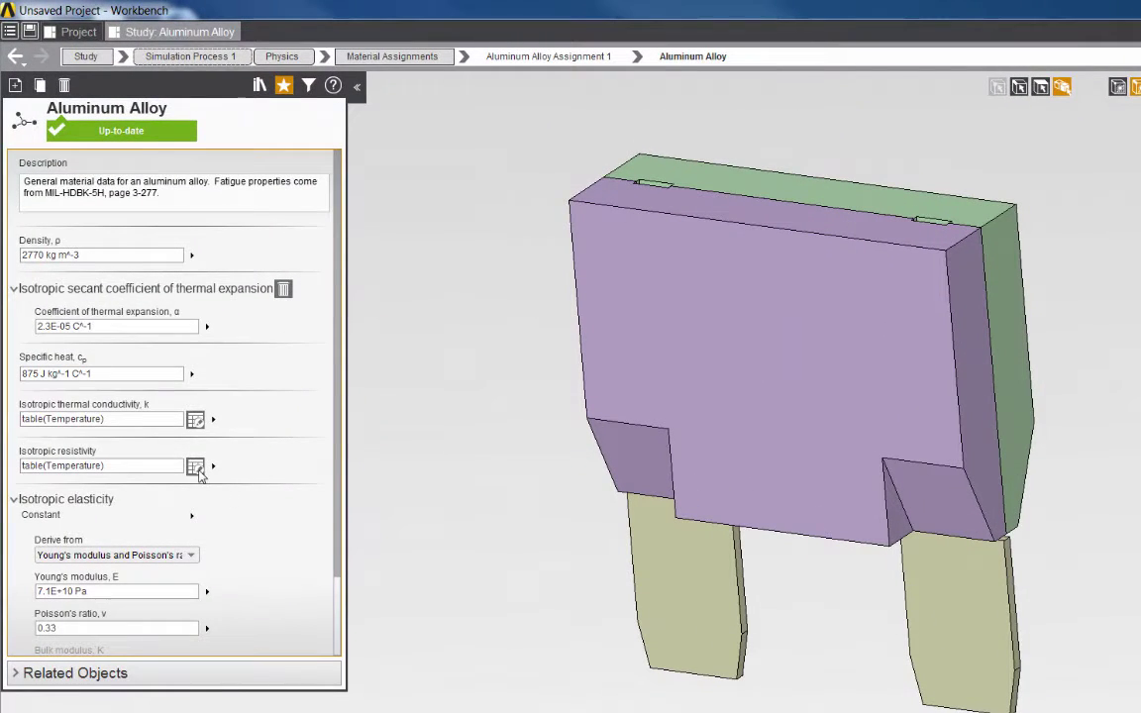
{"action": "left_click", "coordinate": [196, 467]}
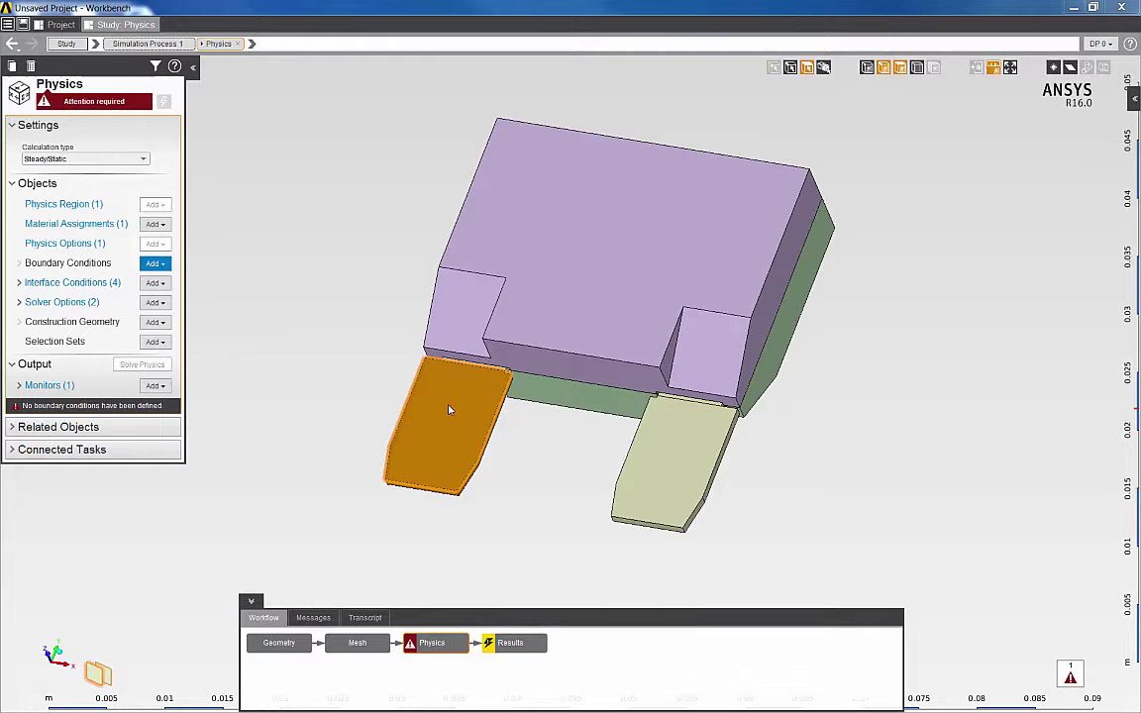
- Apply a 30 A current boundary condition to the fuse leg face
{"action": "right_click", "coordinate": [449, 409]}
{"action": "mouse_move", "coordinate": [605, 417]}
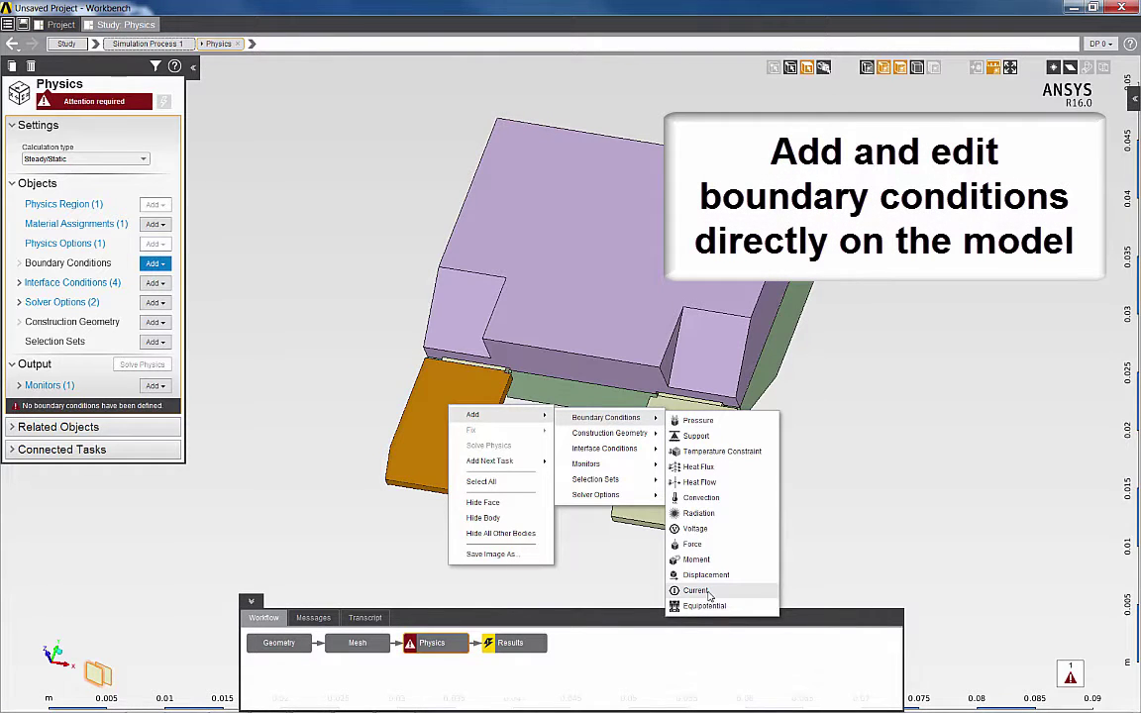
{"action": "left_click", "coordinate": [696, 590]}
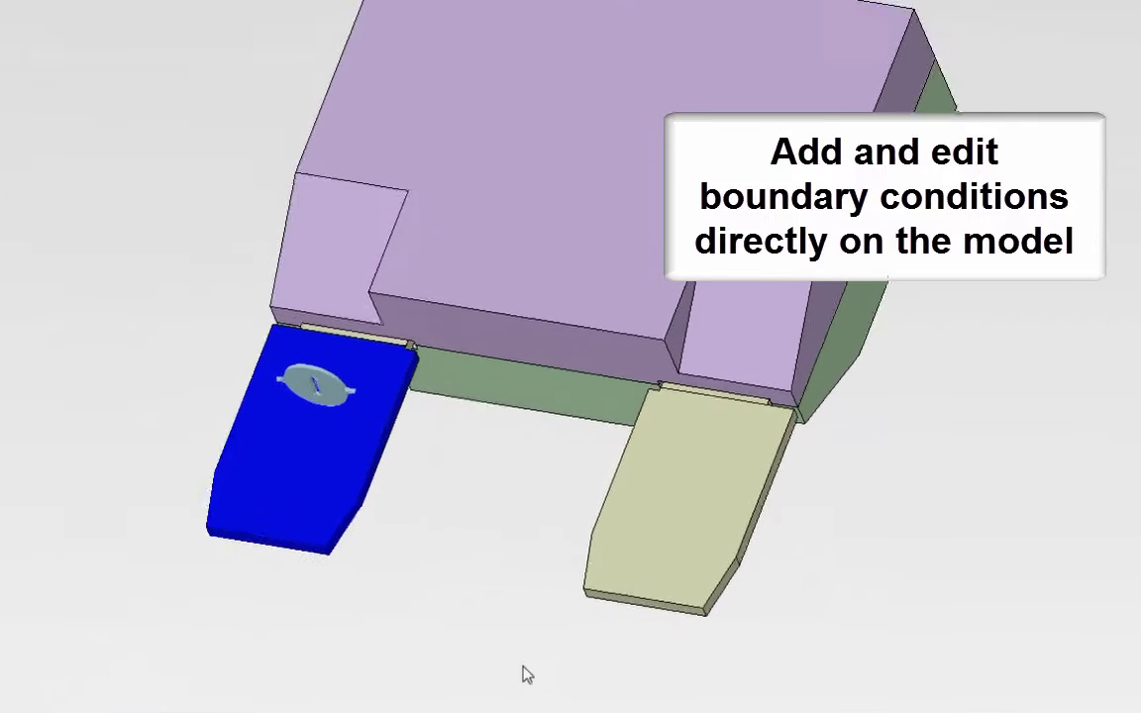
{"action": "left_click", "coordinate": [302, 482]}
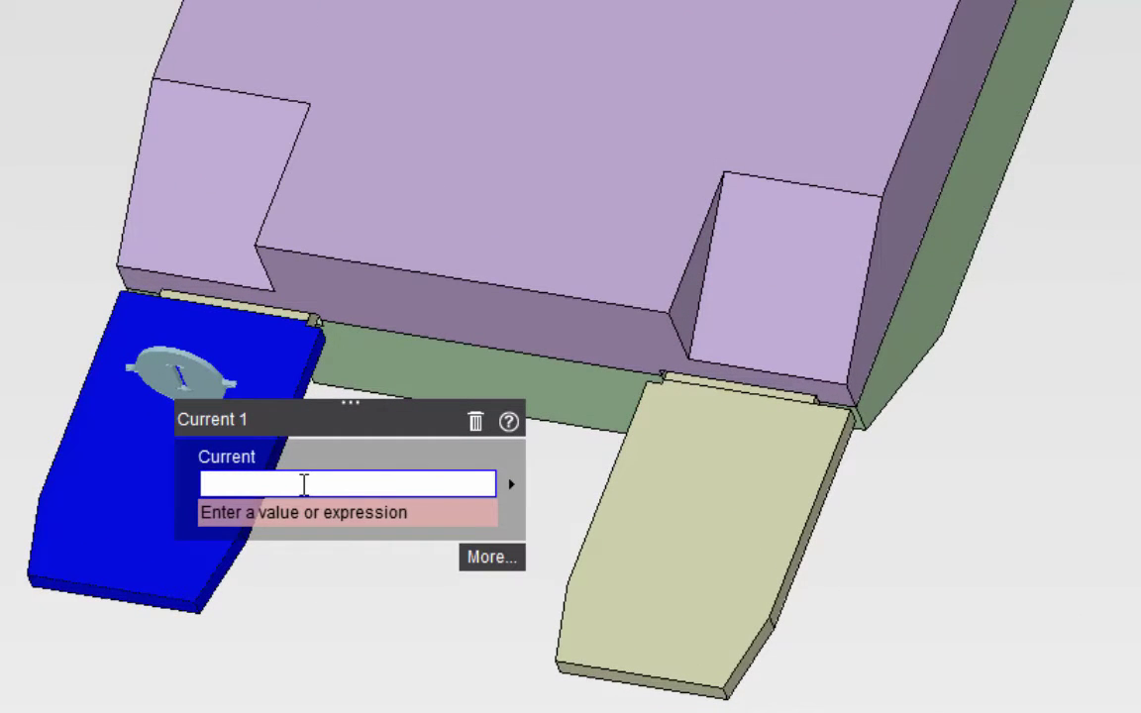
{"action": "type", "text": "30"}
{"action": "key", "text": "Return"}
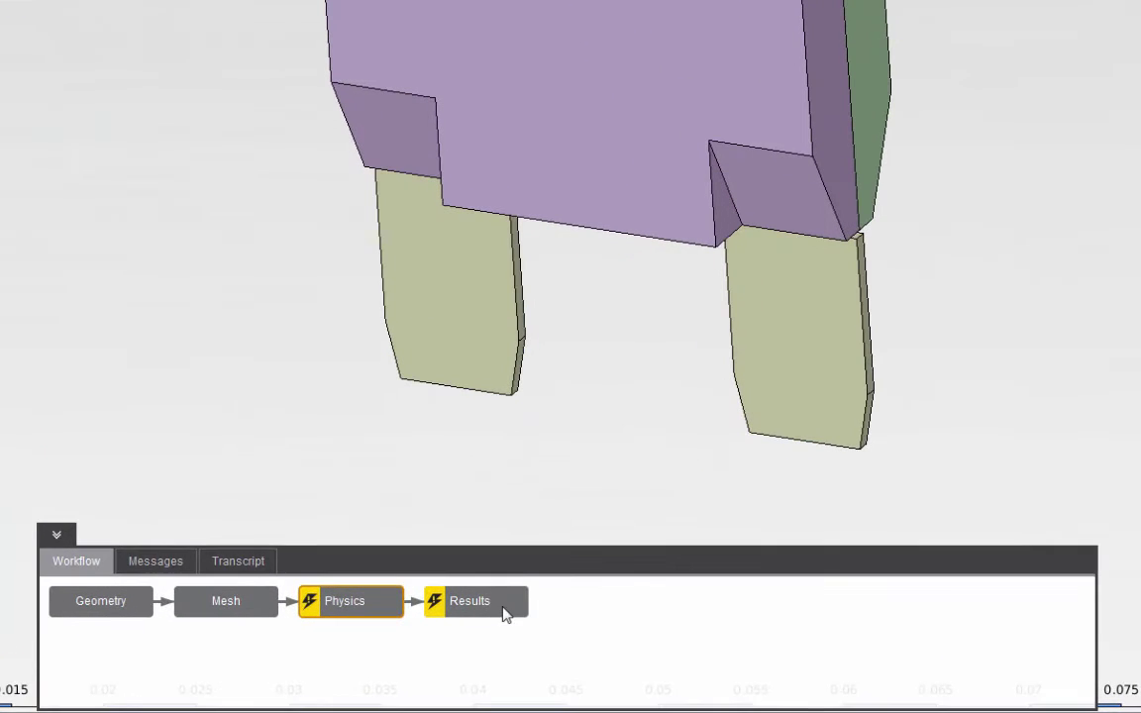
- Update the Results step to solve the coupled fuse simulation
{"action": "left_click", "coordinate": [503, 614]}
{"action": "right_click", "coordinate": [503, 614]}
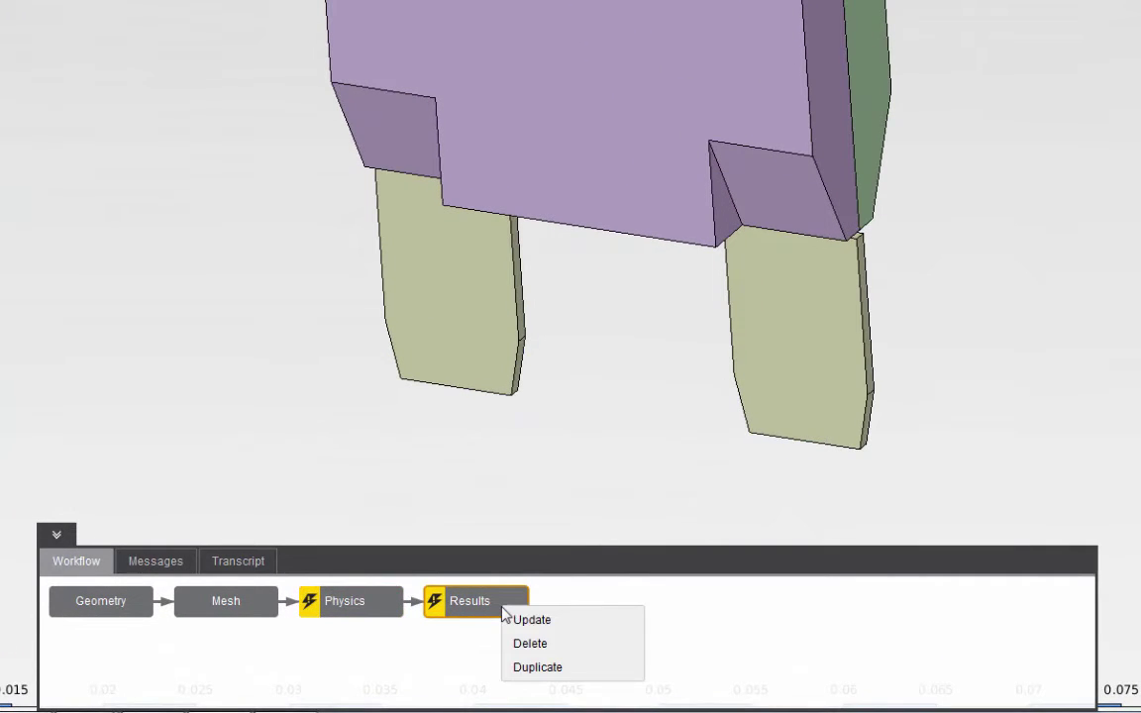
{"action": "left_click", "coordinate": [535, 632]}
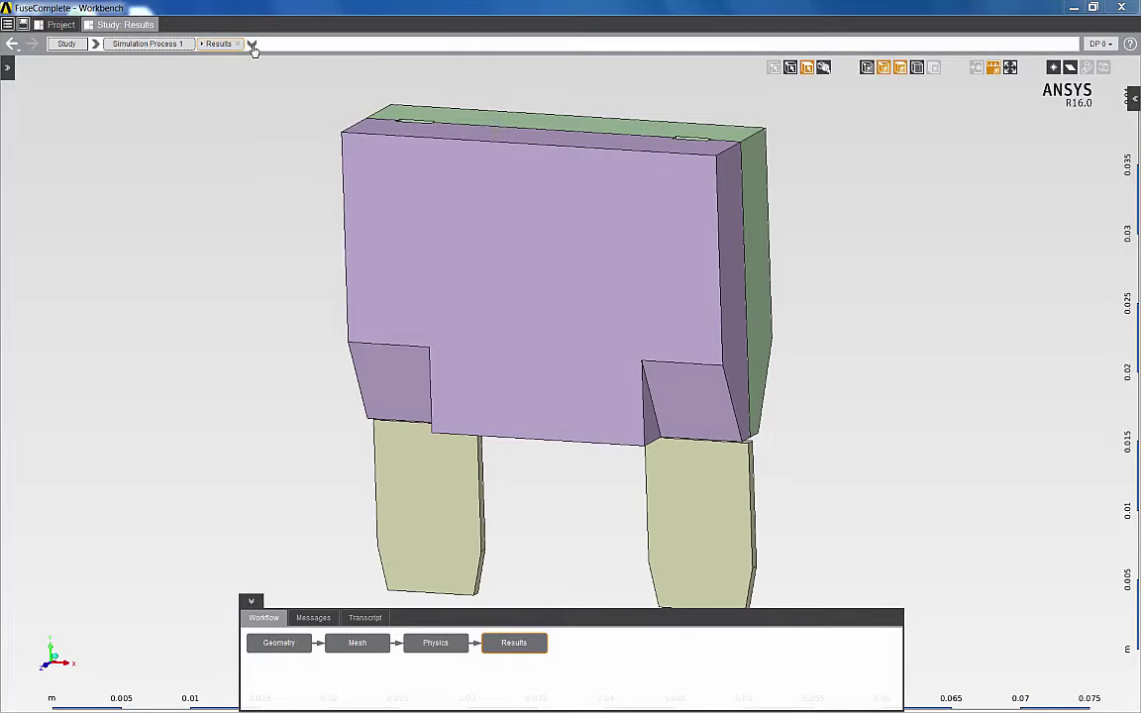
{"action": "left_click", "coordinate": [253, 45]}
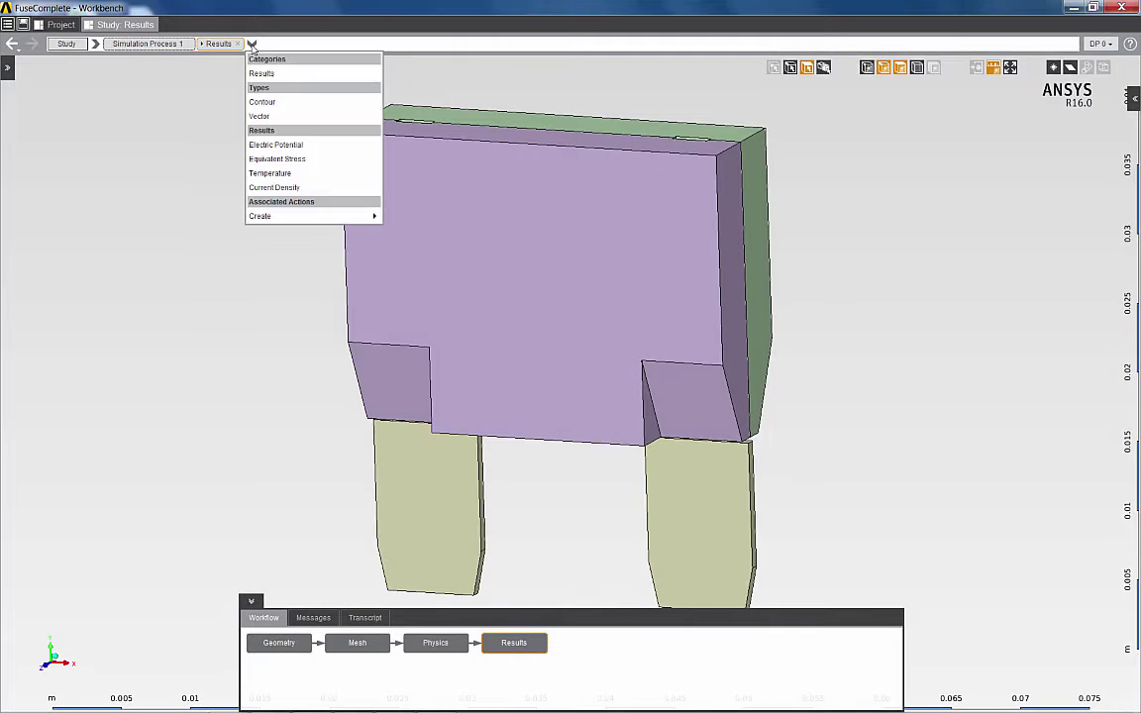
- Display the Current Density vectors and zoom in to inspect them
{"action": "left_click", "coordinate": [275, 187]}
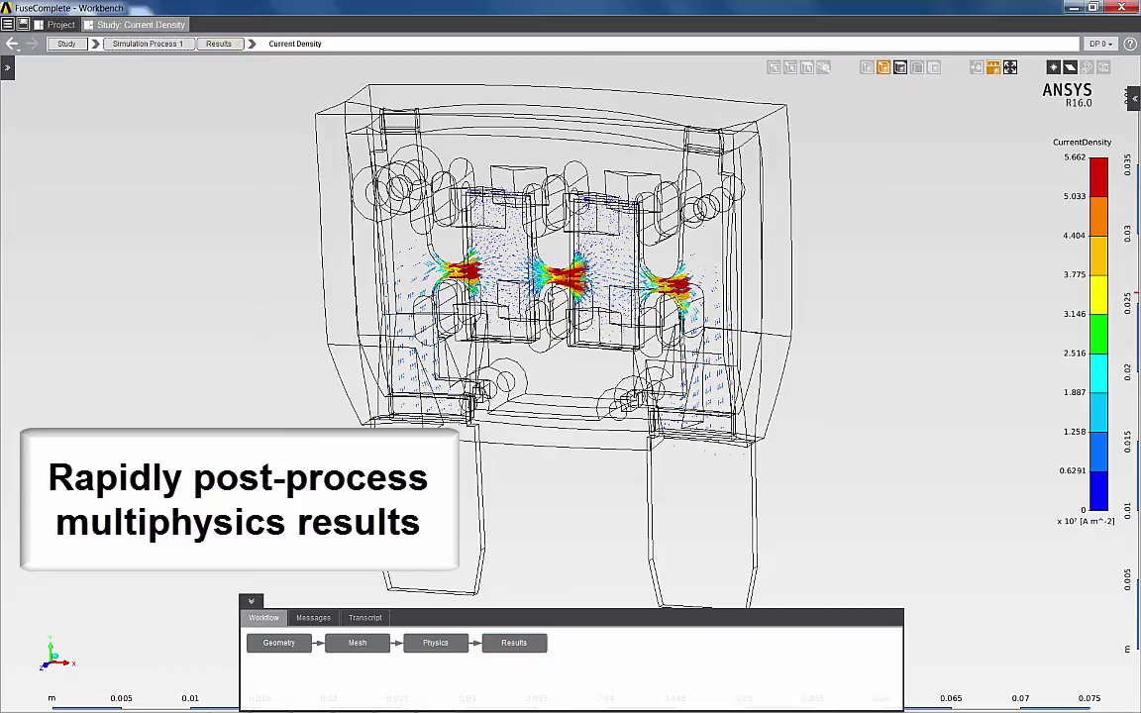
{"action": "scroll", "coordinate": [545, 277], "scroll_direction": "up", "scroll_amount": 1}
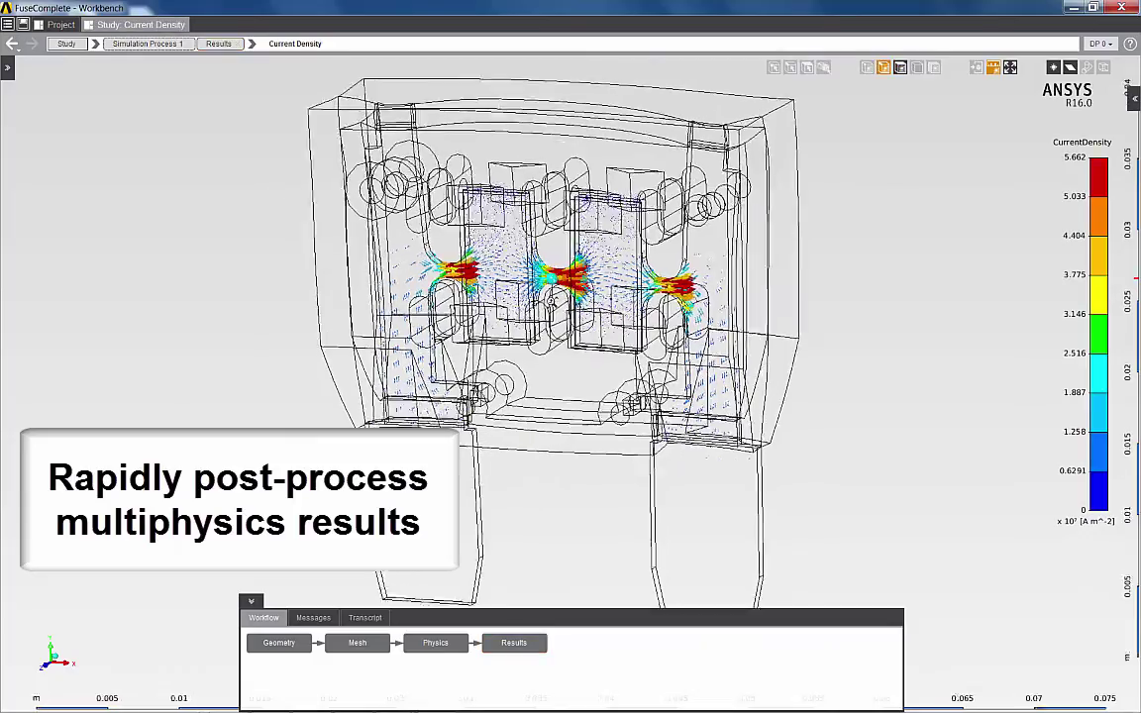
{"action": "scroll", "coordinate": [544, 277], "scroll_direction": "up", "scroll_amount": 2}
{"action": "scroll", "coordinate": [544, 278], "scroll_direction": "up", "scroll_amount": 2}
{"action": "scroll", "coordinate": [539, 397], "scroll_direction": "up", "scroll_amount": 1}
{"action": "scroll", "coordinate": [540, 406], "scroll_direction": "up", "scroll_amount": 1}
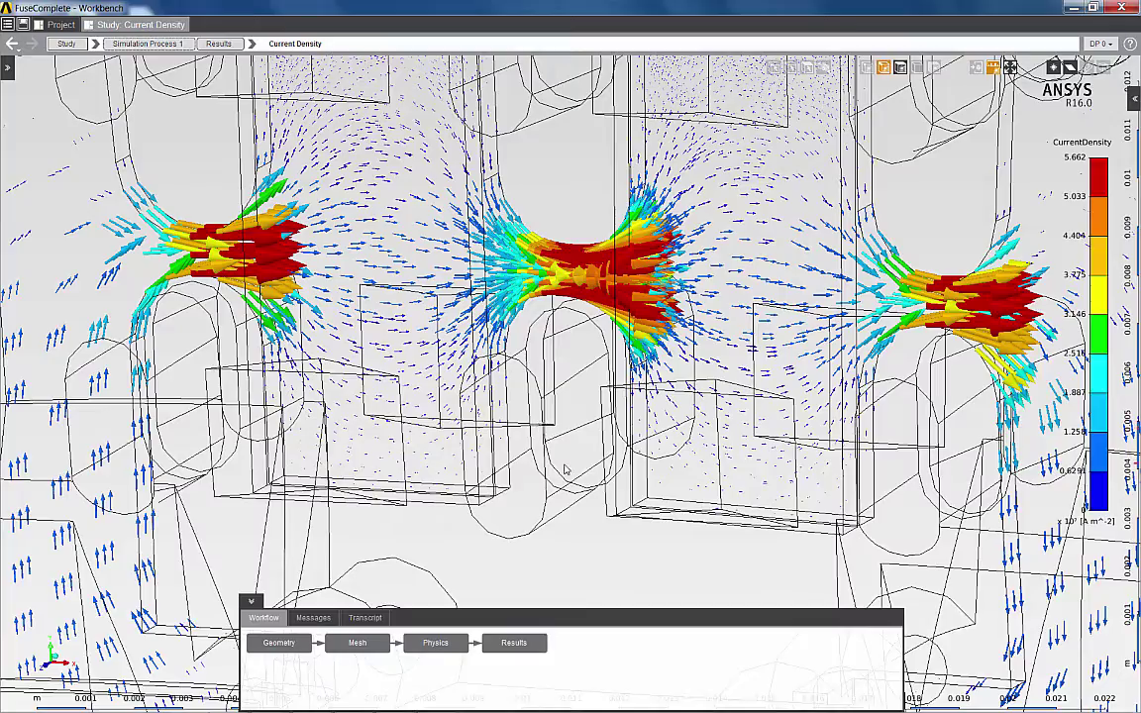
- Zoom back out and switch the plot to the Temperature contour
{"action": "scroll", "coordinate": [564, 470], "scroll_direction": "down", "scroll_amount": 1}
{"action": "scroll", "coordinate": [564, 470], "scroll_direction": "down", "scroll_amount": 2}
{"action": "scroll", "coordinate": [564, 470], "scroll_direction": "down", "scroll_amount": 1}
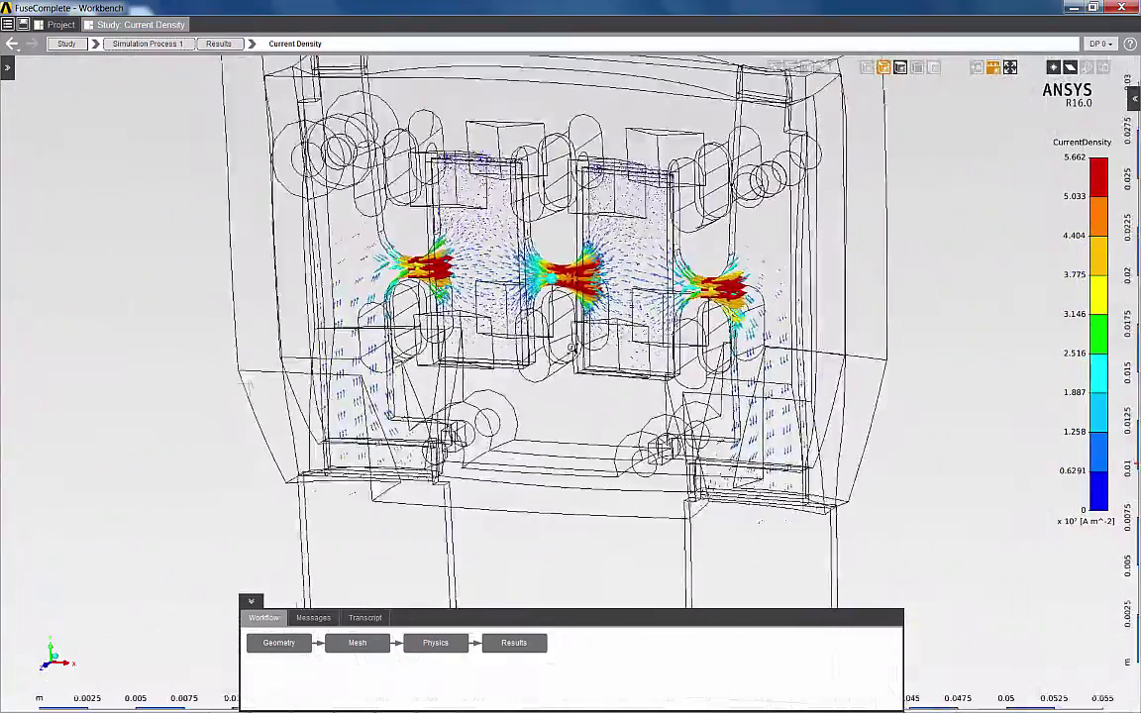
{"action": "scroll", "coordinate": [565, 470], "scroll_direction": "down", "scroll_amount": 1}
{"action": "scroll", "coordinate": [564, 470], "scroll_direction": "down", "scroll_amount": 1}
{"action": "scroll", "coordinate": [565, 470], "scroll_direction": "down", "scroll_amount": 1}
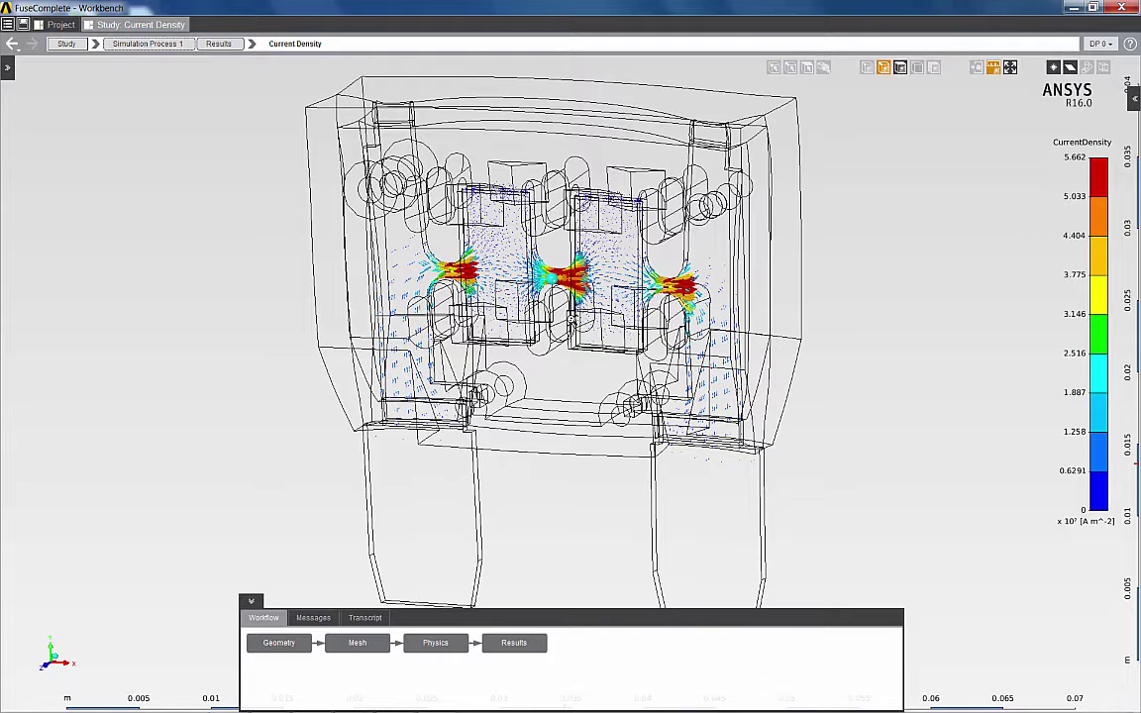
{"action": "left_click", "coordinate": [254, 45]}
{"action": "left_click", "coordinate": [269, 173]}
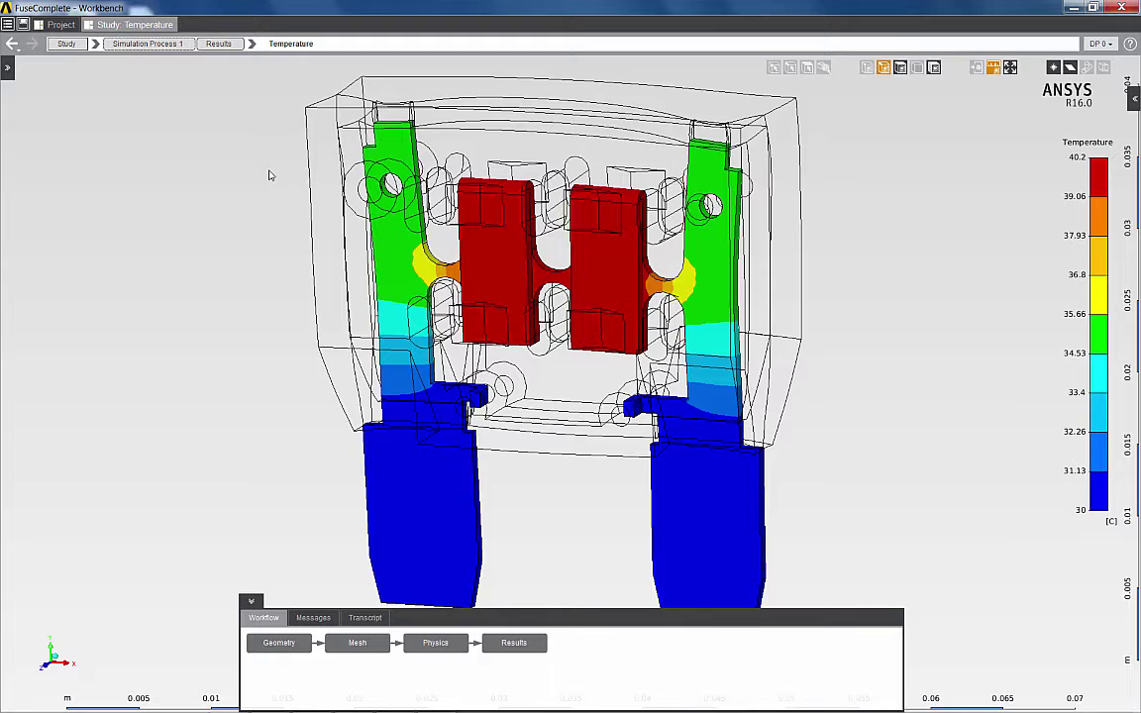
- Show the Equivalent Stress contour on the fuse and animate it
{"action": "left_click", "coordinate": [253, 45]}
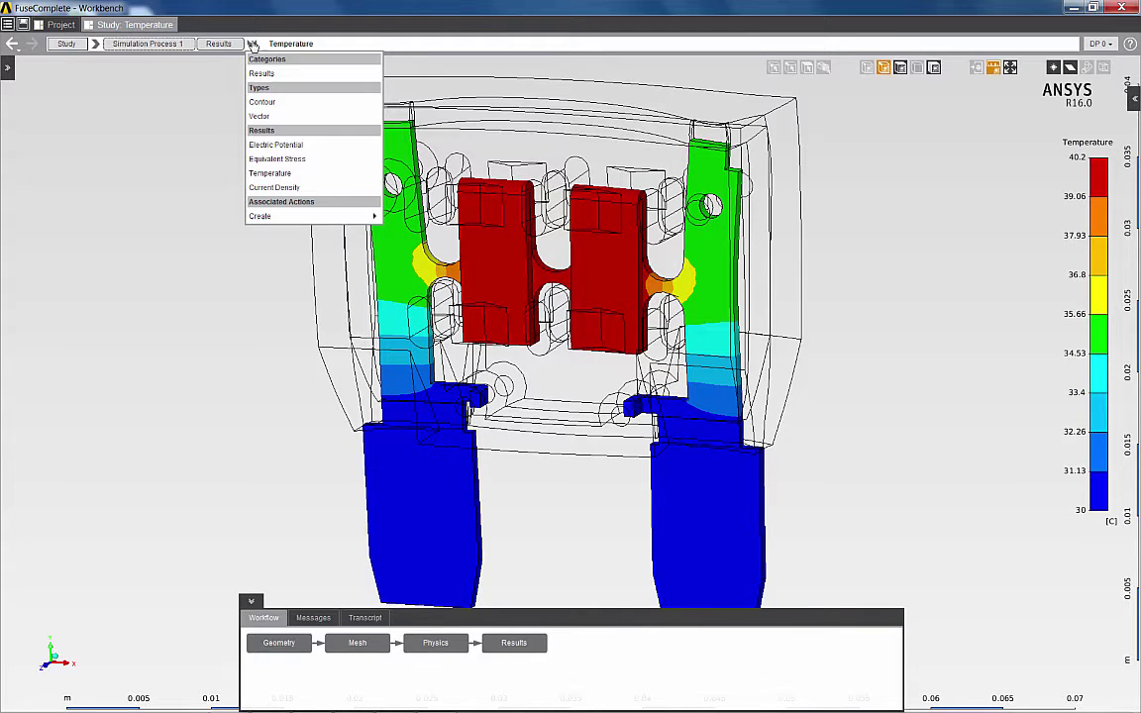
{"action": "left_click", "coordinate": [276, 159]}
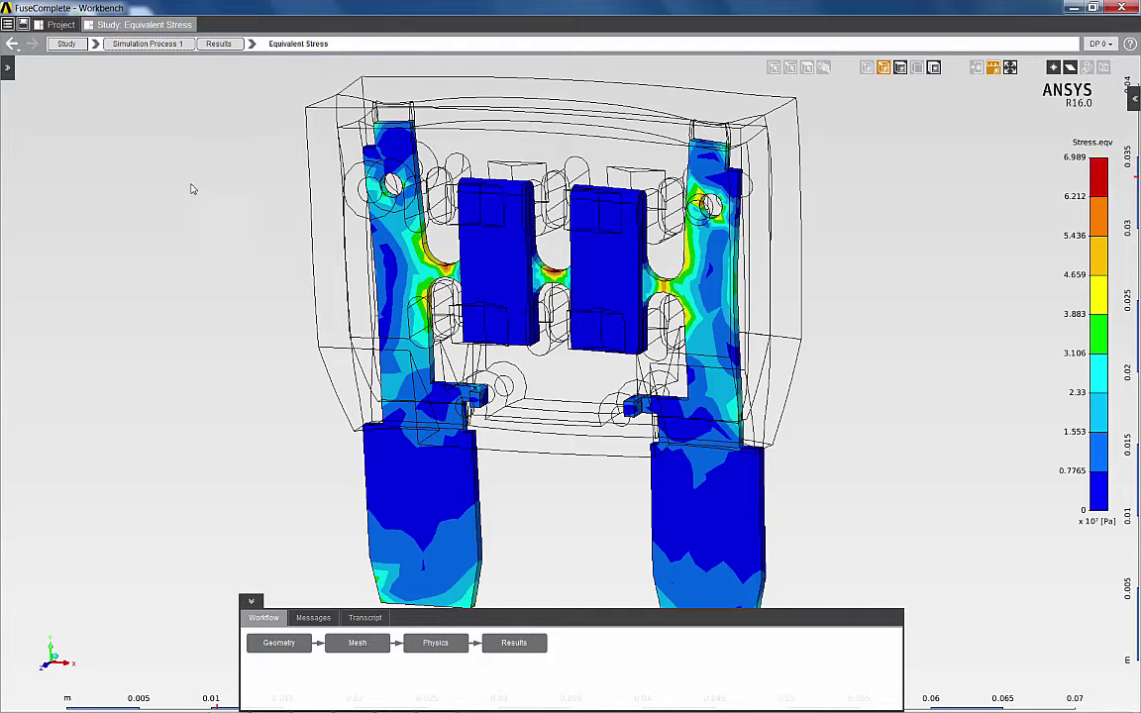
{"action": "right_click", "coordinate": [139, 204]}
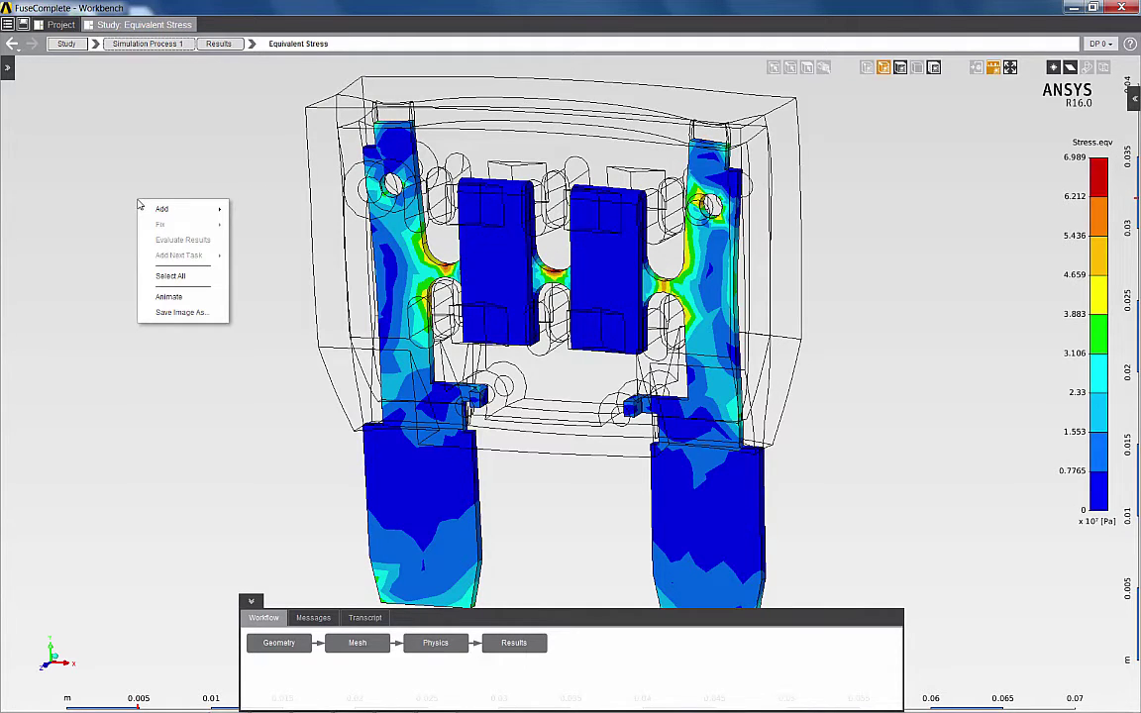
{"action": "left_click", "coordinate": [174, 296]}
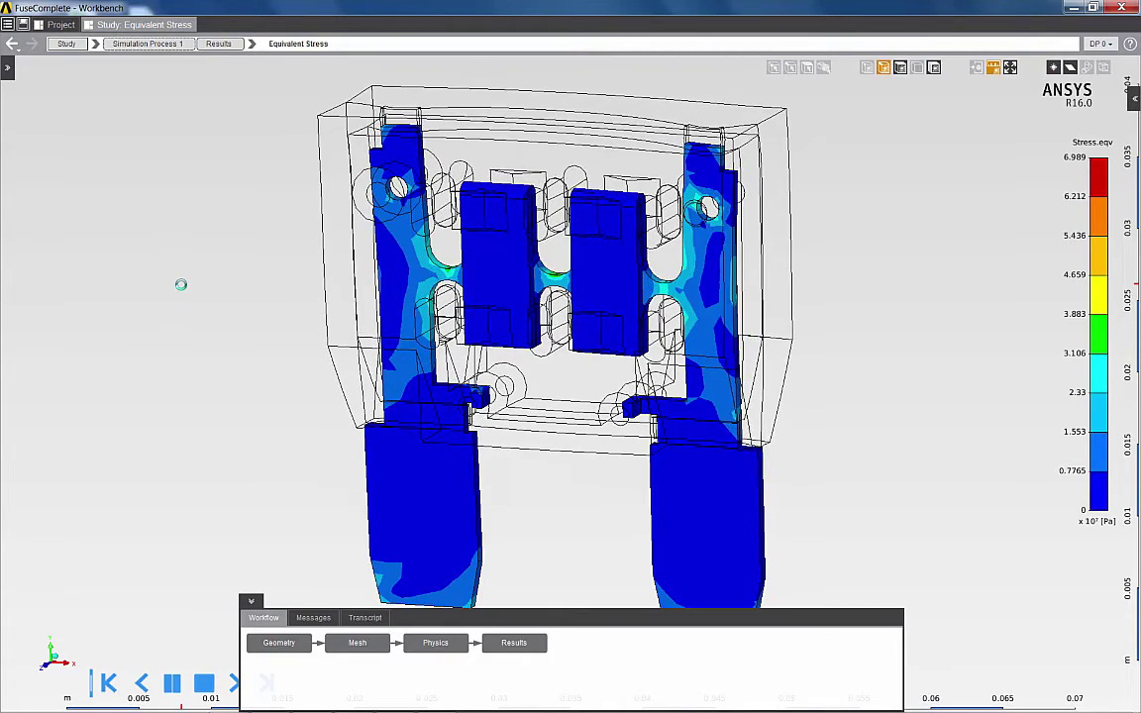